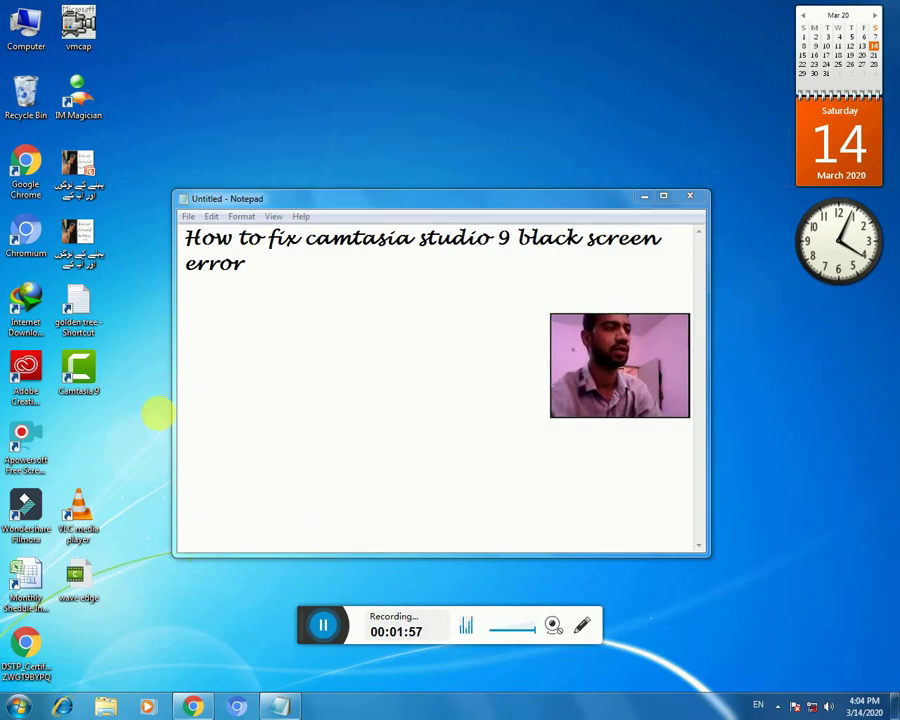
Launch Camtasia 9 from its desktop shortcut and start a new empty project
{"action": "right_click", "coordinate": [77, 368]}
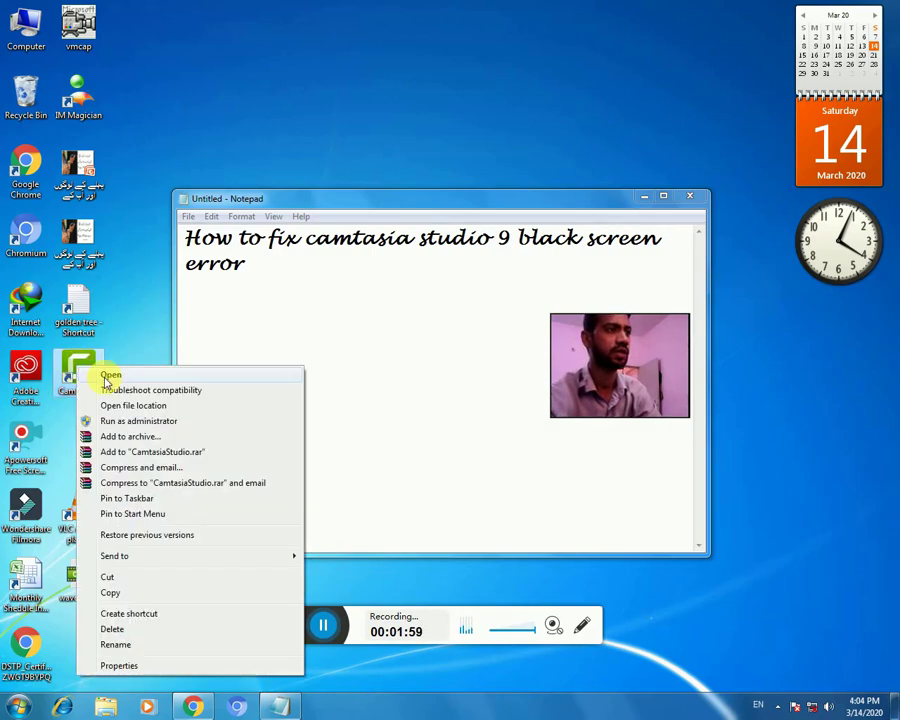
{"action": "left_click", "coordinate": [110, 377]}
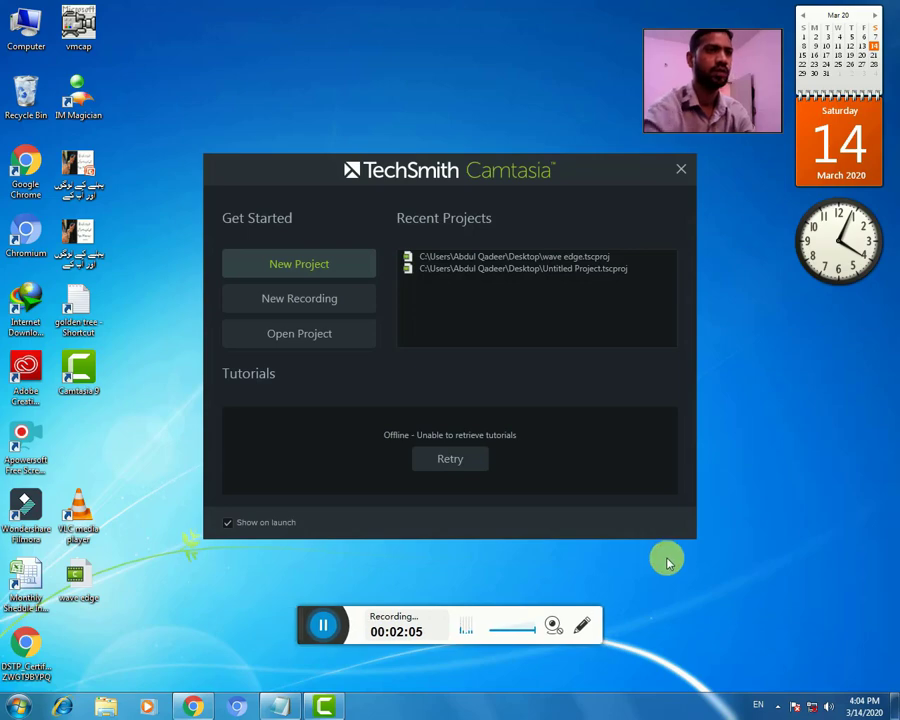
{"action": "left_click", "coordinate": [303, 266]}
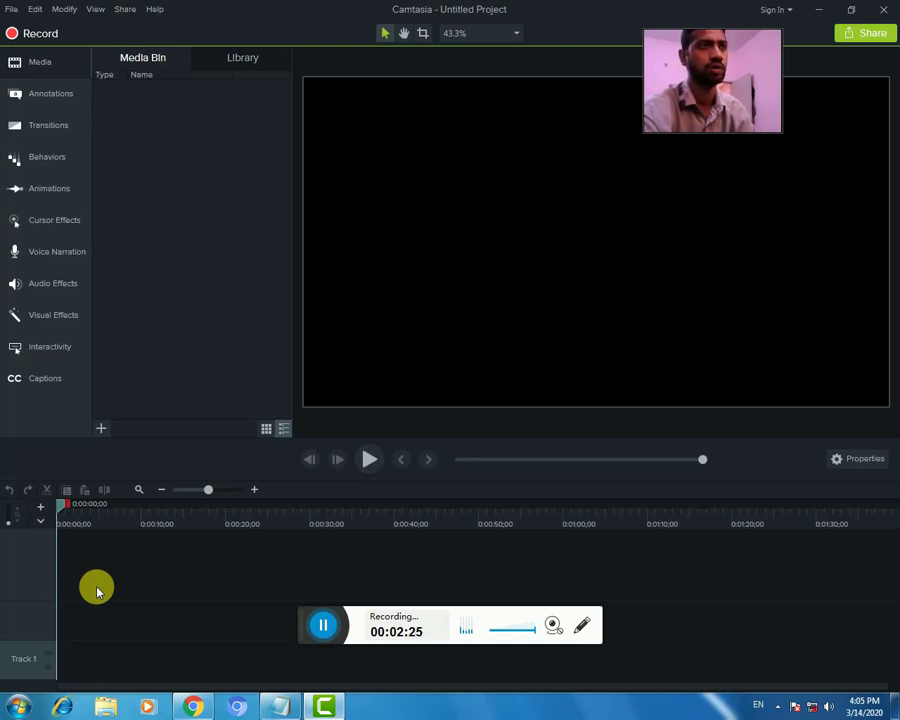
In Preferences > Advanced, set Hardware Acceleration to 'Use software-only mode' and confirm
{"action": "left_click", "coordinate": [35, 10]}
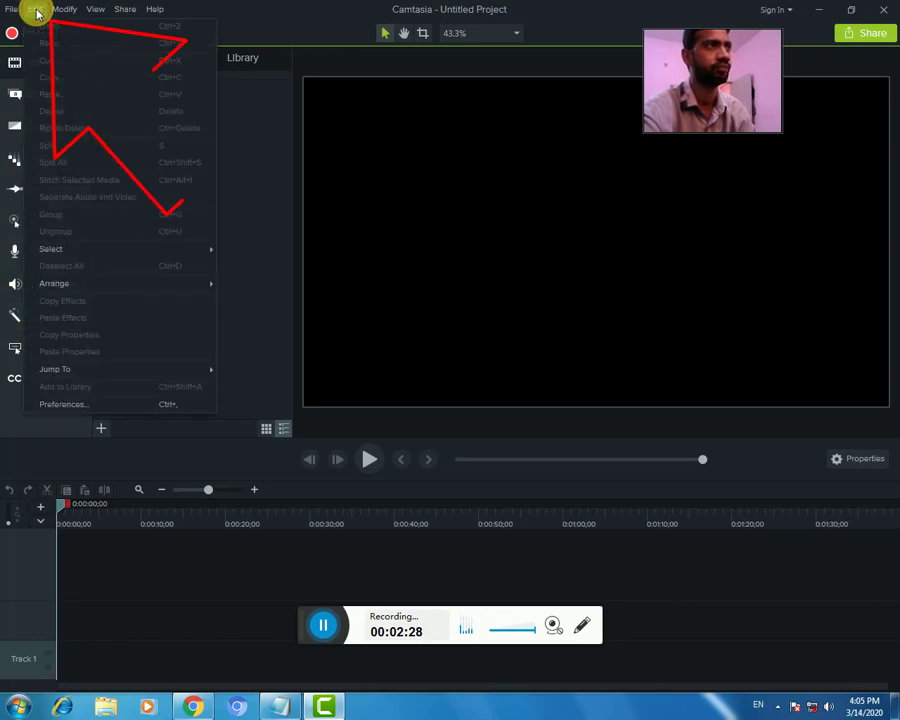
{"action": "left_click", "coordinate": [116, 402]}
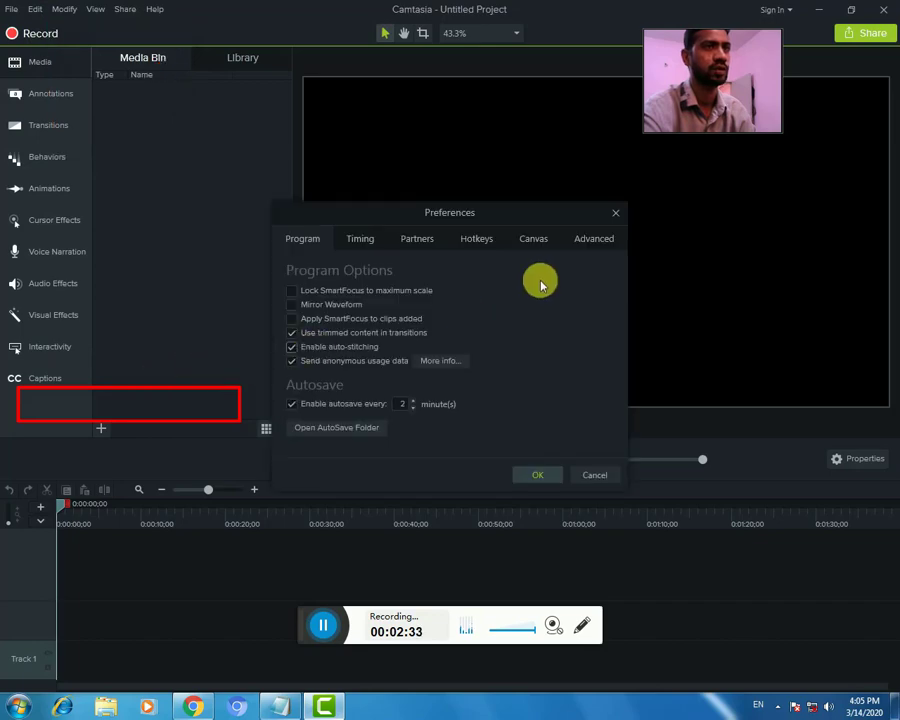
{"action": "left_click", "coordinate": [593, 242]}
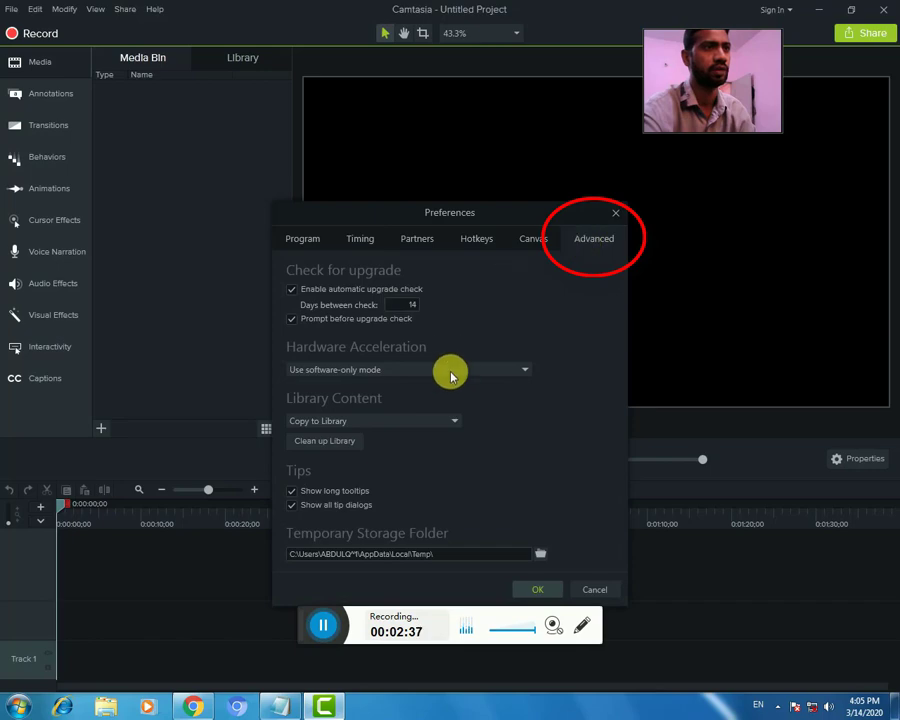
{"action": "left_click", "coordinate": [522, 370]}
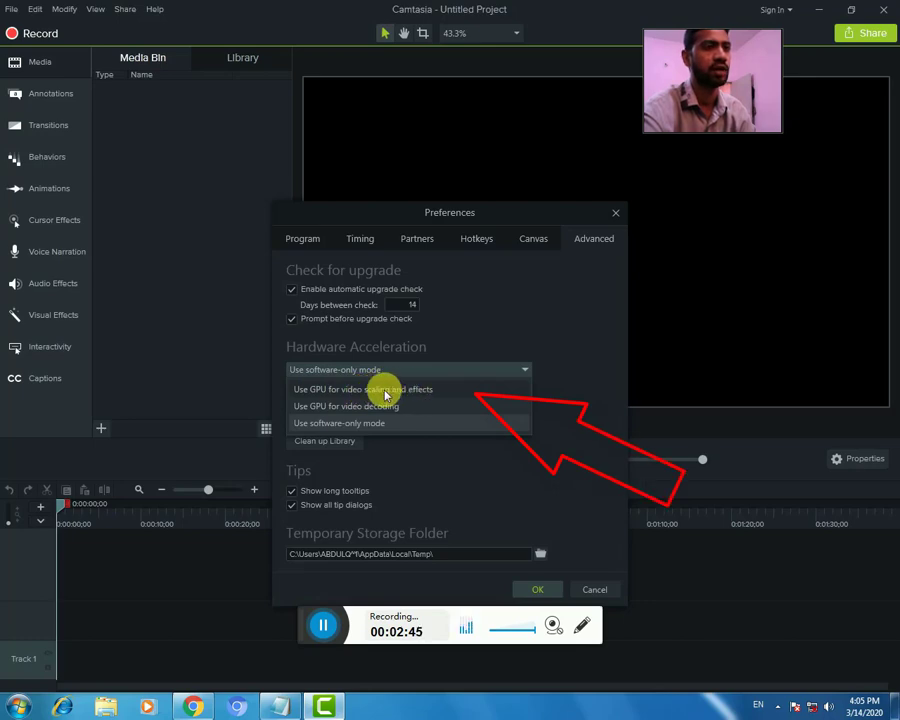
{"action": "left_click", "coordinate": [384, 391]}
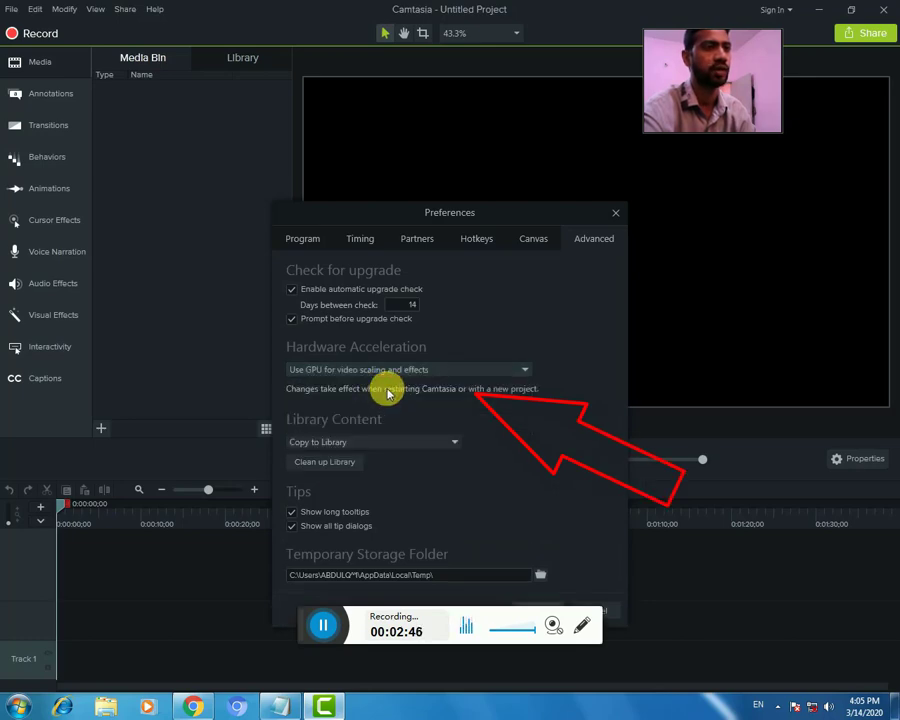
{"action": "left_click", "coordinate": [524, 371]}
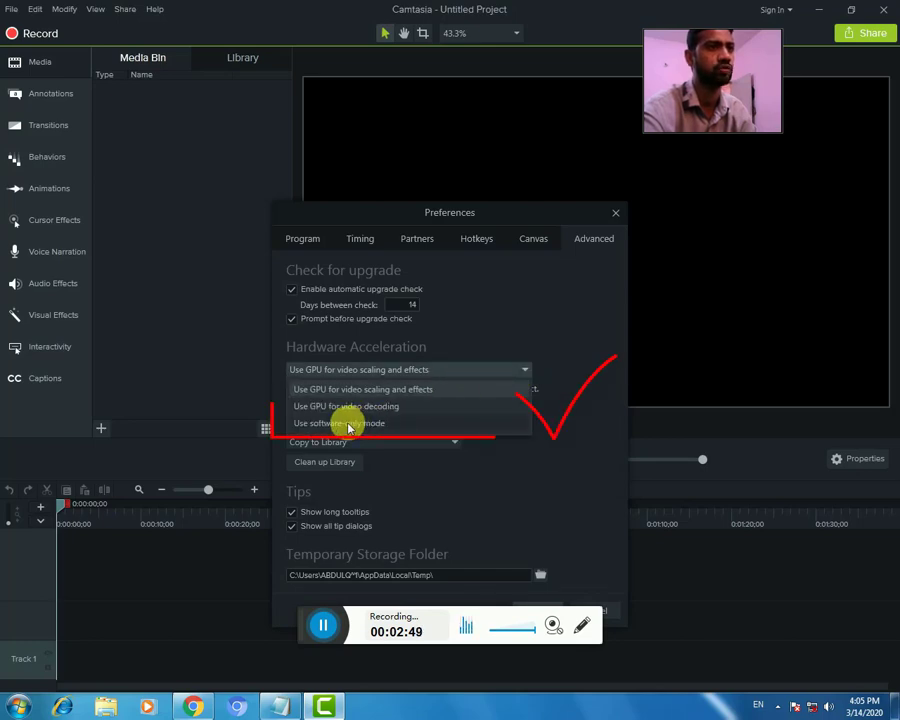
{"action": "left_click", "coordinate": [349, 424]}
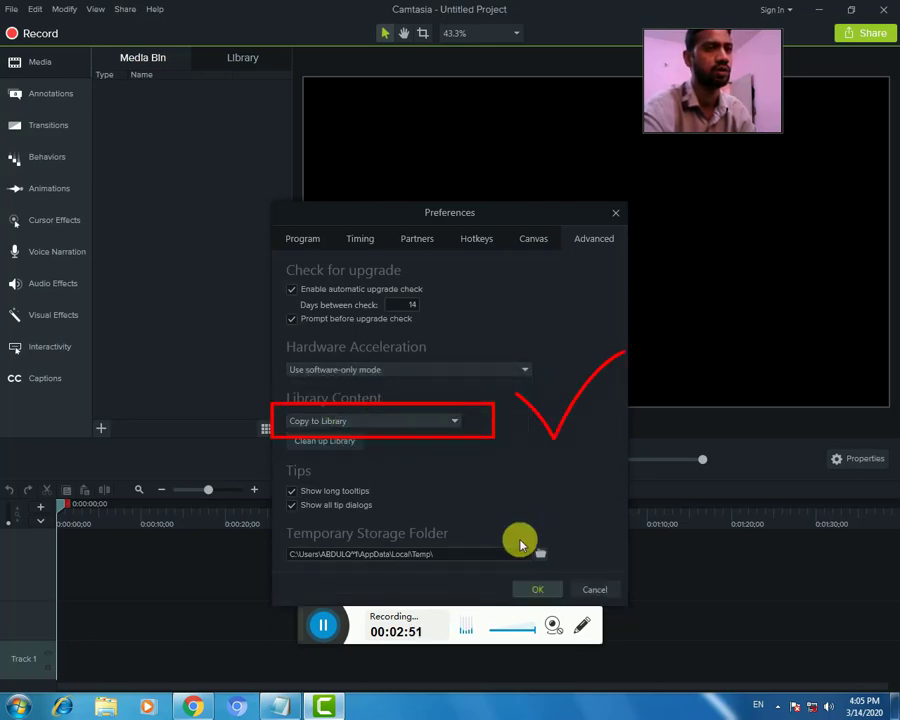
{"action": "left_click", "coordinate": [532, 590]}
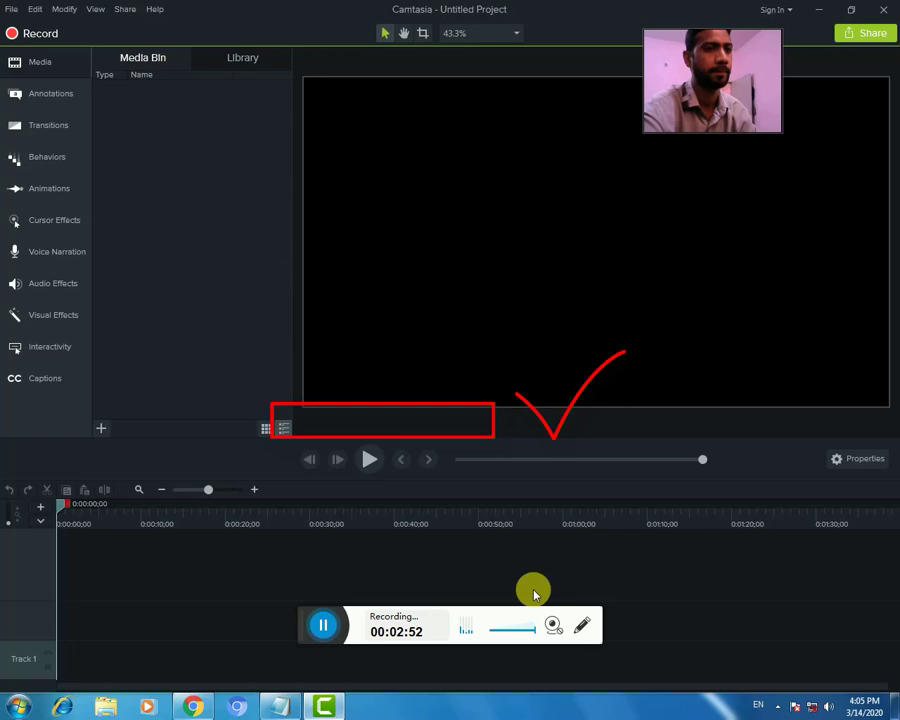
Close Camtasia, relaunch it from the desktop shortcut, and start a fresh new project
{"action": "left_click", "coordinate": [888, 12]}
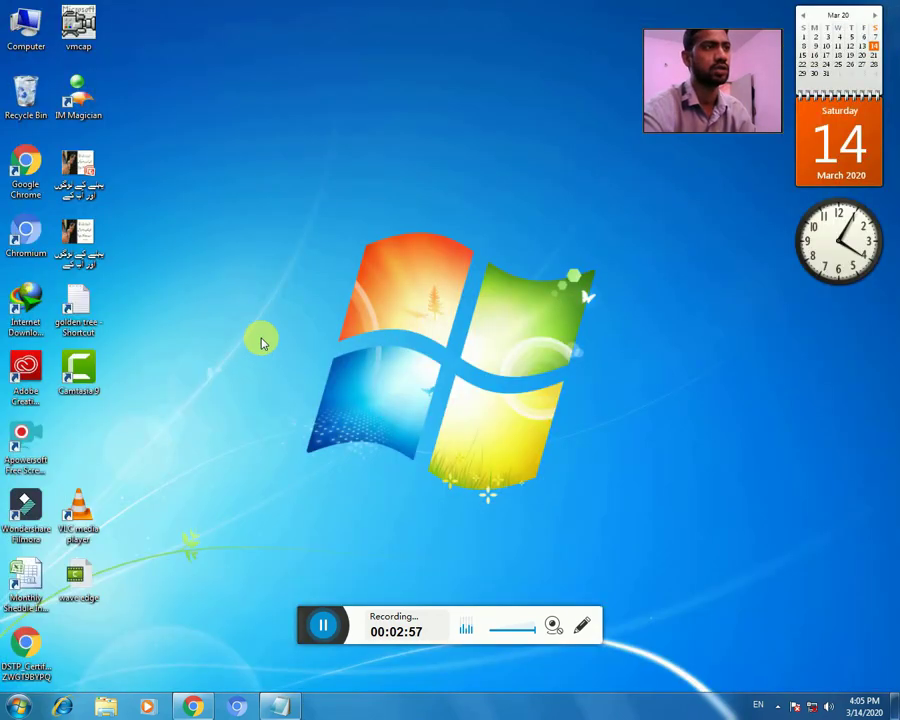
{"action": "right_click", "coordinate": [86, 372]}
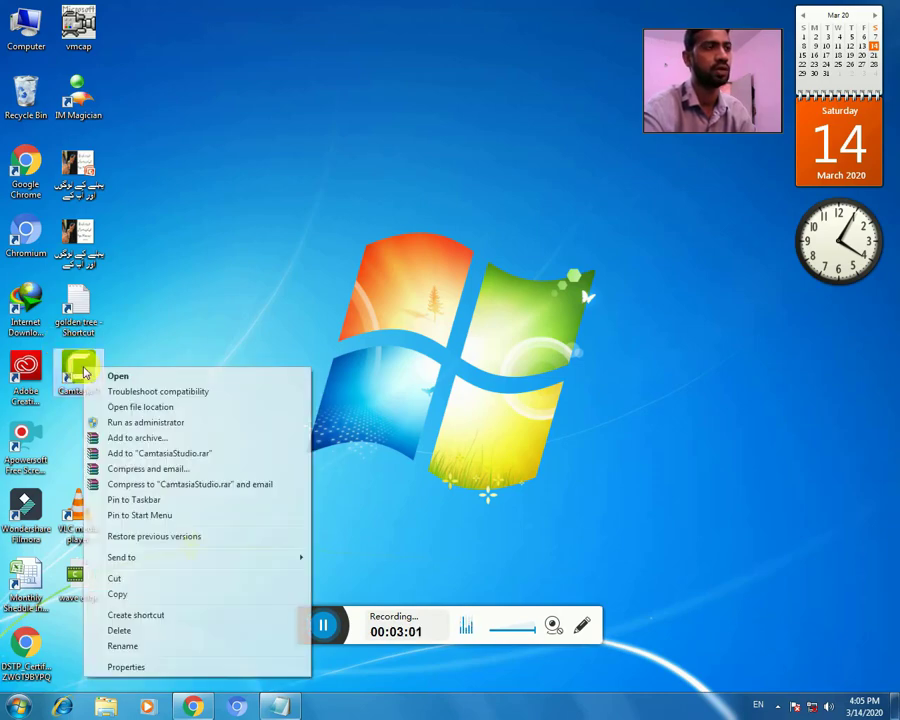
{"action": "left_click", "coordinate": [117, 378]}
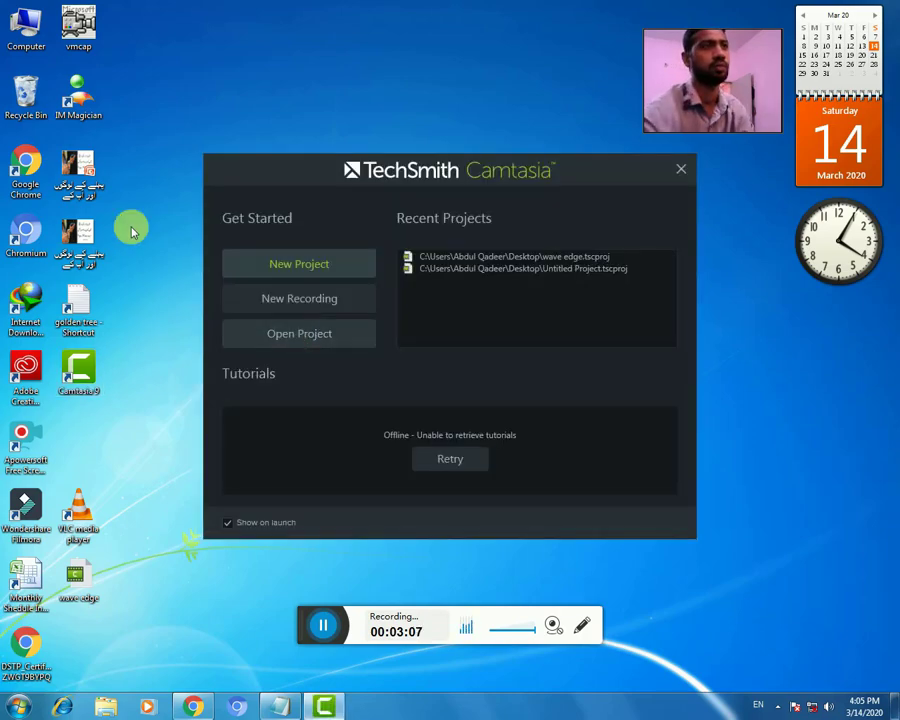
{"action": "left_click", "coordinate": [273, 260]}
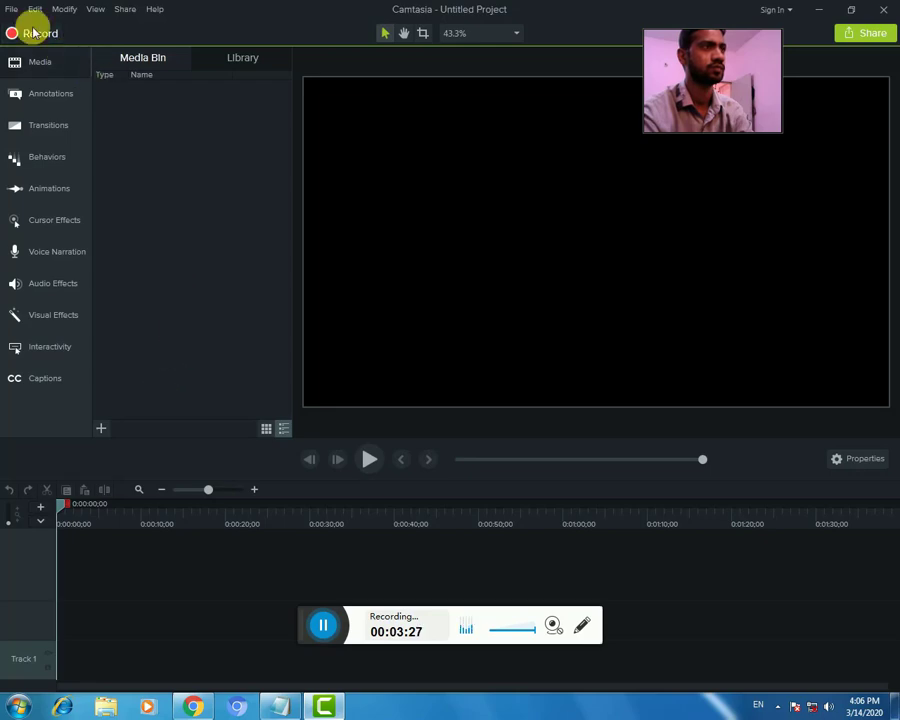
Import the '20 haraz' video through File > Import > Media
{"action": "left_click", "coordinate": [12, 10]}
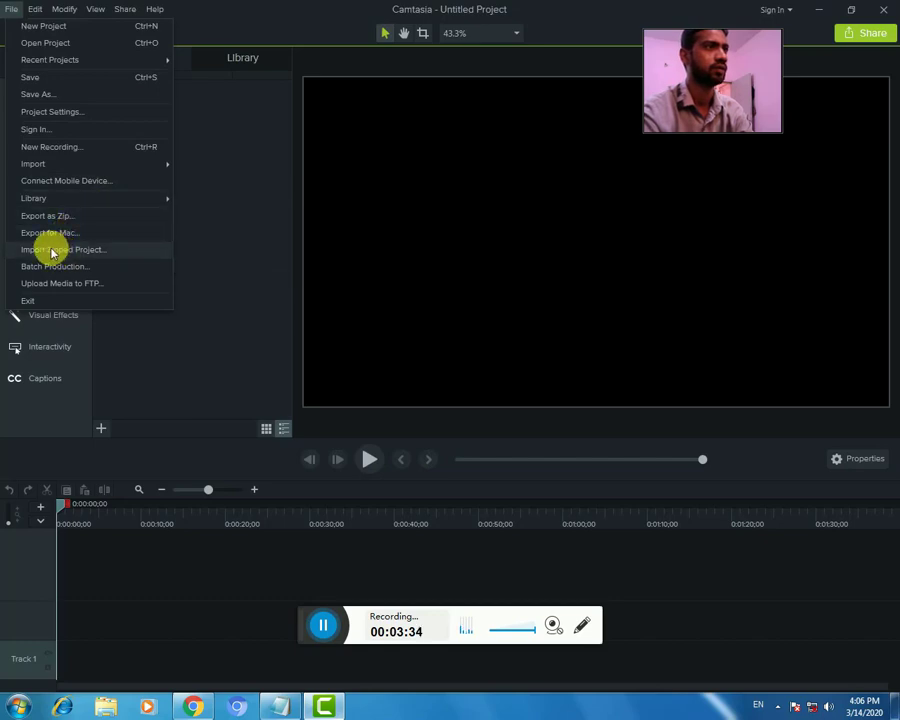
{"action": "mouse_move", "coordinate": [153, 161]}
{"action": "left_click", "coordinate": [203, 162]}
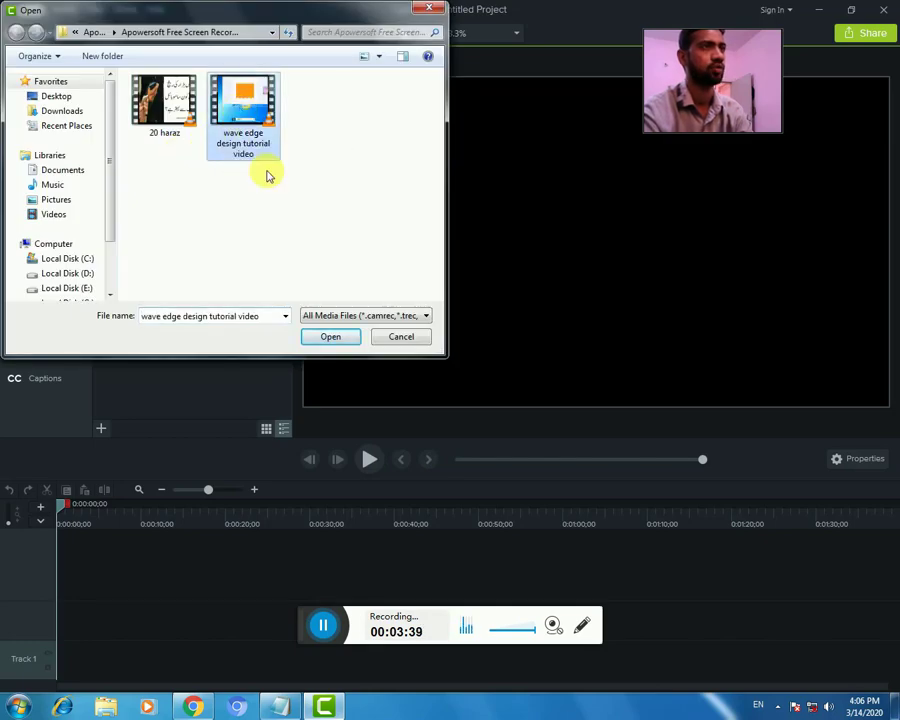
{"action": "left_click", "coordinate": [181, 113]}
{"action": "left_click", "coordinate": [331, 336]}
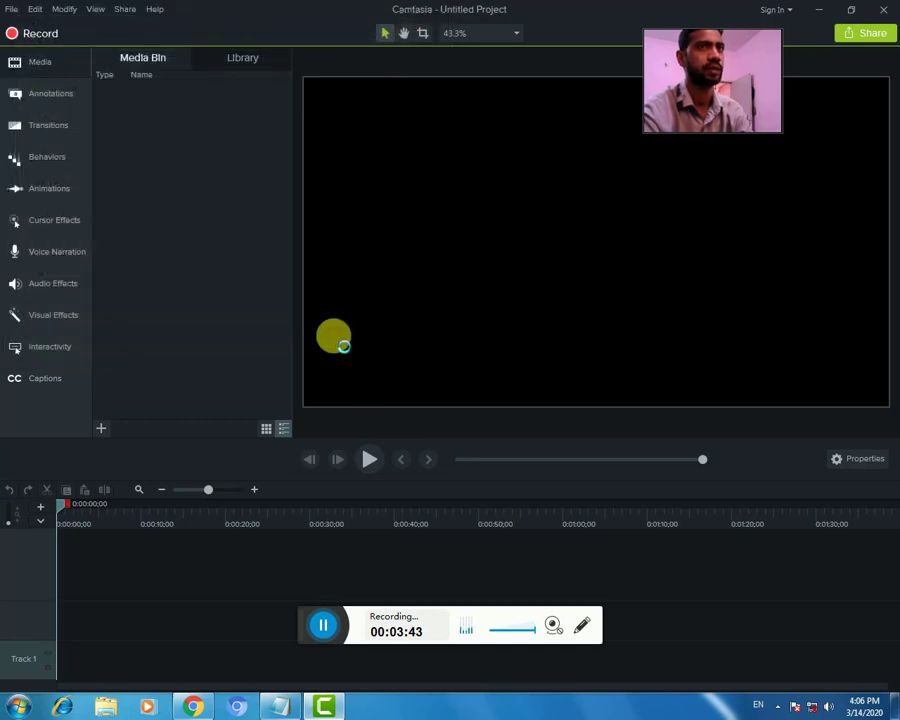
Drag 20 haraz.mp4 onto the timeline and play it in the preview to confirm the picture shows
{"action": "left_click_drag", "start_coordinate": [745, 118], "coordinate": [862, 93]}
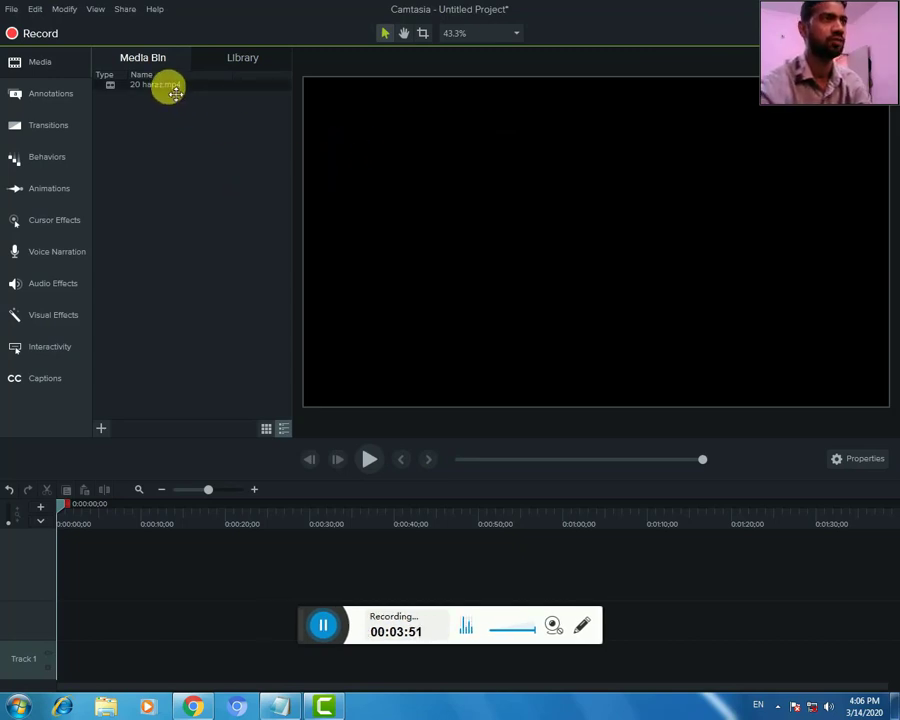
{"action": "mouse_move", "coordinate": [171, 86]}
{"action": "left_mouse_down"}
{"action": "mouse_move", "coordinate": [128, 579]}
{"action": "mouse_move", "coordinate": [135, 600]}
{"action": "mouse_move", "coordinate": [58, 605]}
{"action": "left_mouse_up"}
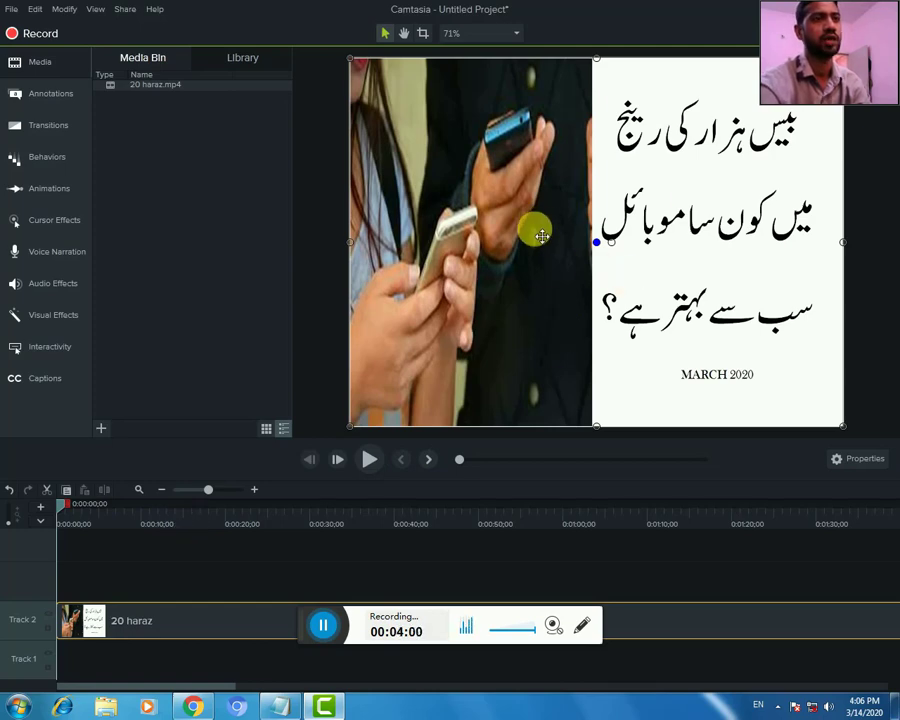
{"action": "left_click", "coordinate": [370, 460]}
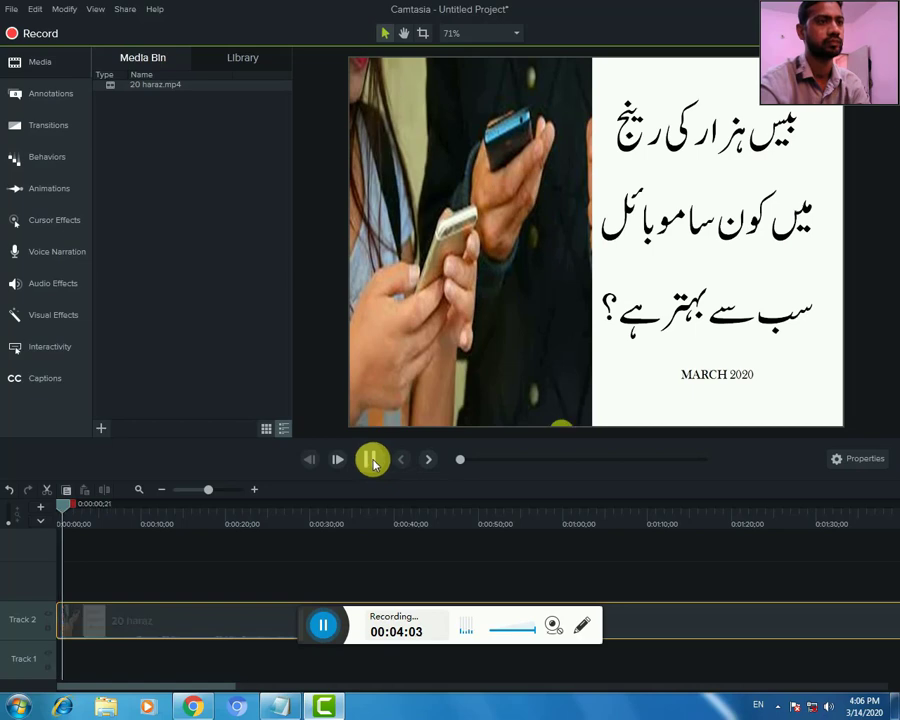
{"action": "left_click", "coordinate": [370, 460]}
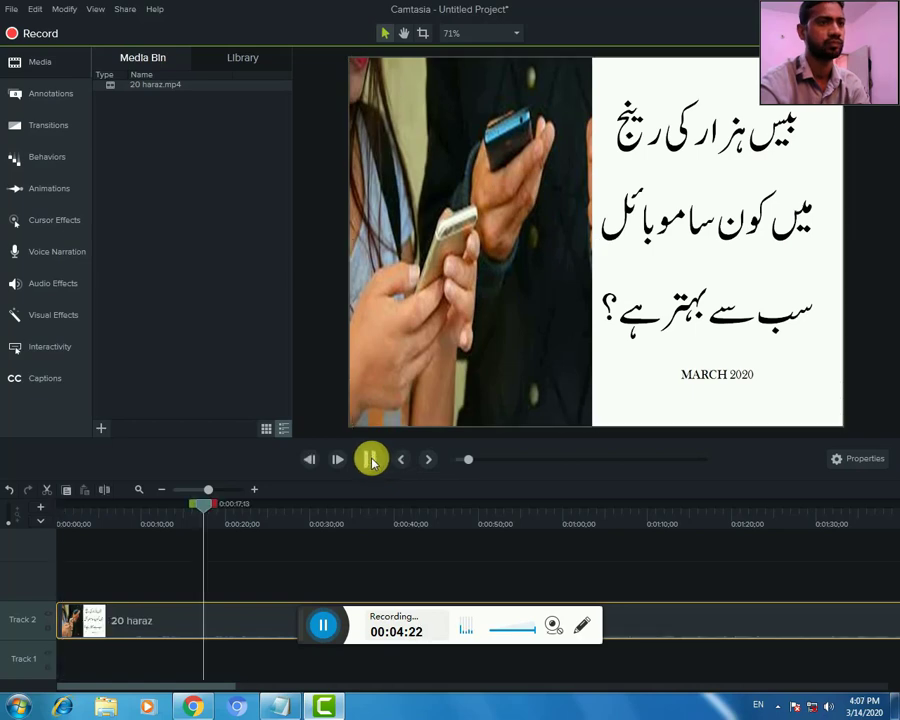
{"action": "left_click", "coordinate": [368, 457]}
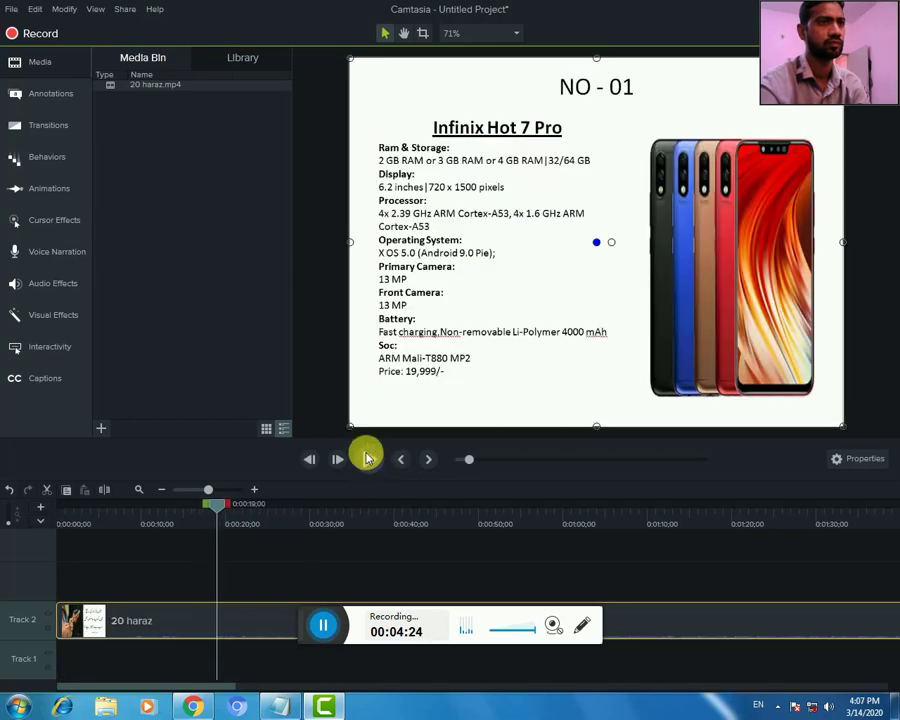
{"action": "left_click", "coordinate": [370, 459]}
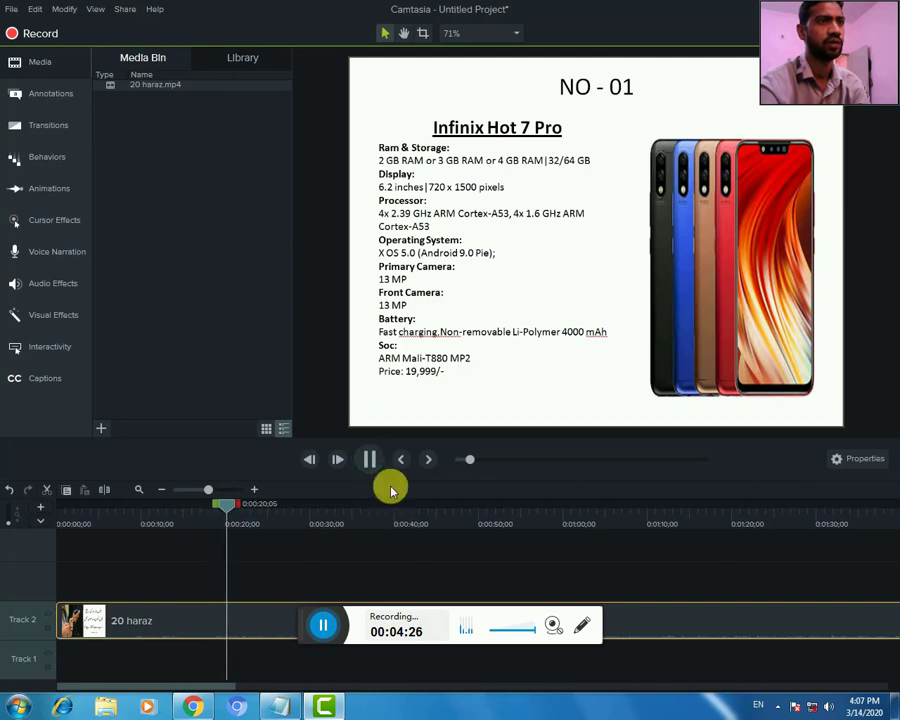